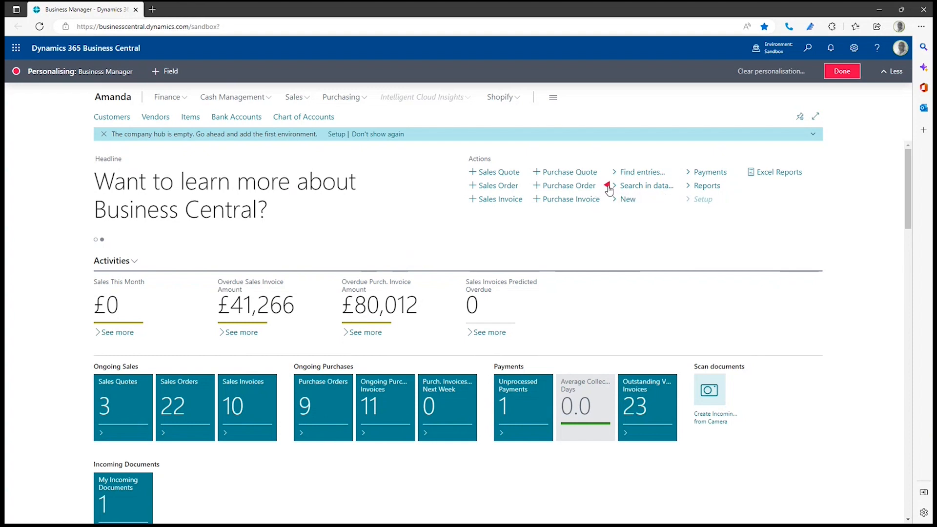
Move the Search in data action above Find entries in the home page's Actions area
left_click_drag(609, 187, 608, 182)
mouse_move(677, 175)
left_mouse_down()
mouse_move(679, 196)
mouse_move(679, 185)
left_mouse_up()
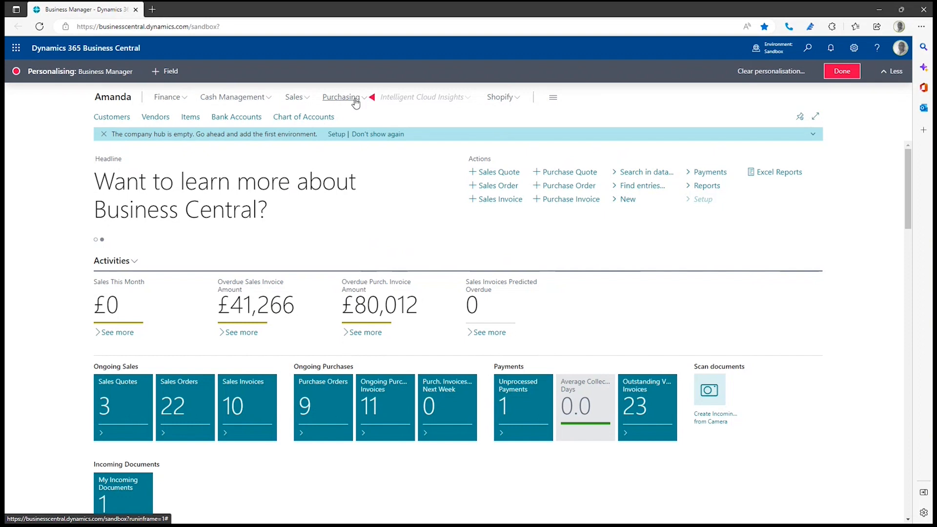
Move the Cash Management menu into Purchasing and place Blanket Purchase Orders directly after Purchase Invoices
left_click_drag(263, 97, 370, 98)
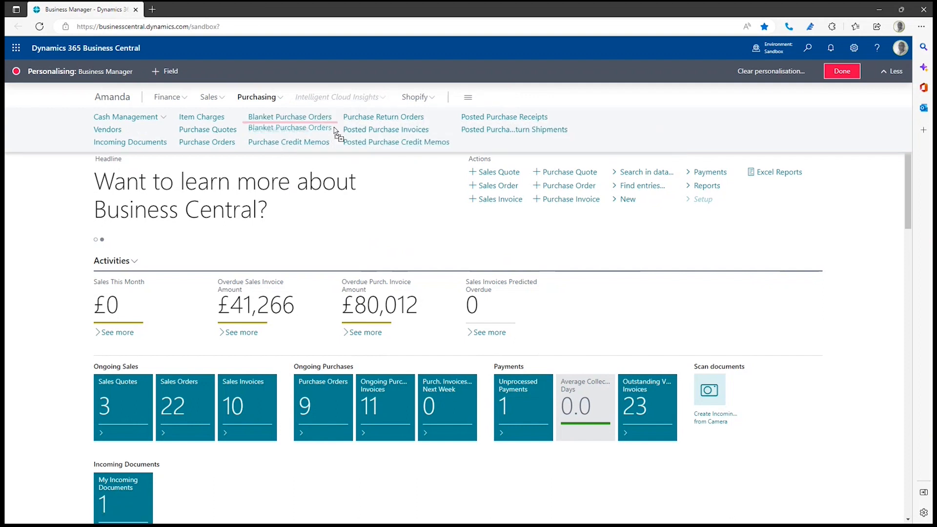
left_click_drag(335, 137, 334, 138)
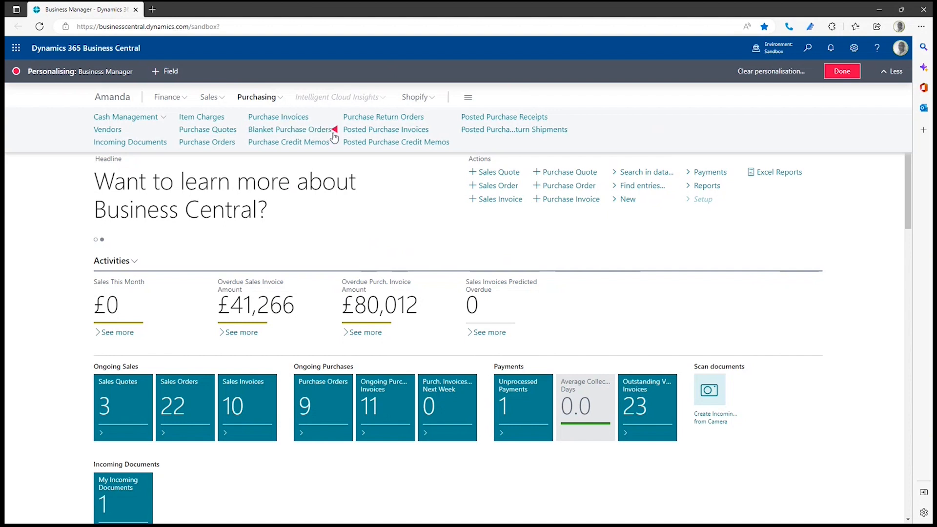
Move the Approvals part between User Tasks and Email Status on the home page
scroll(483, 243, "down", 2)
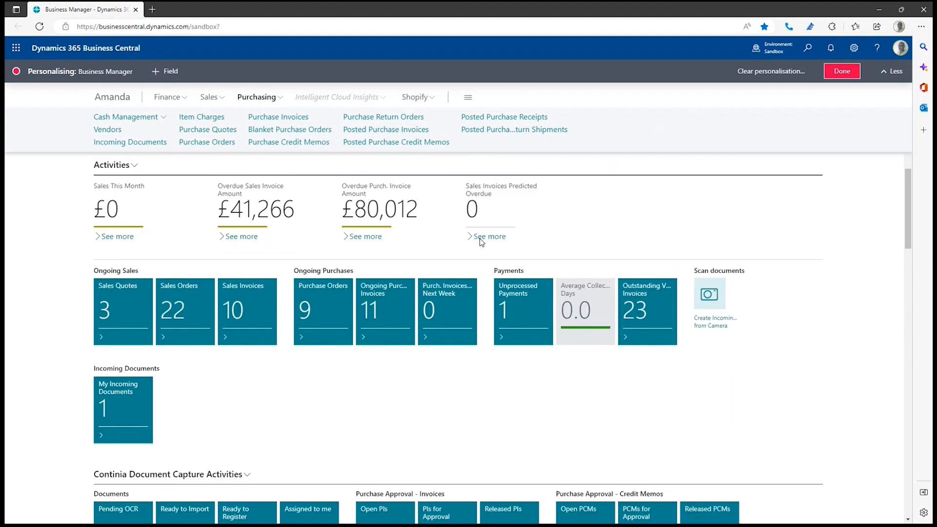
scroll(480, 241, "down", 6)
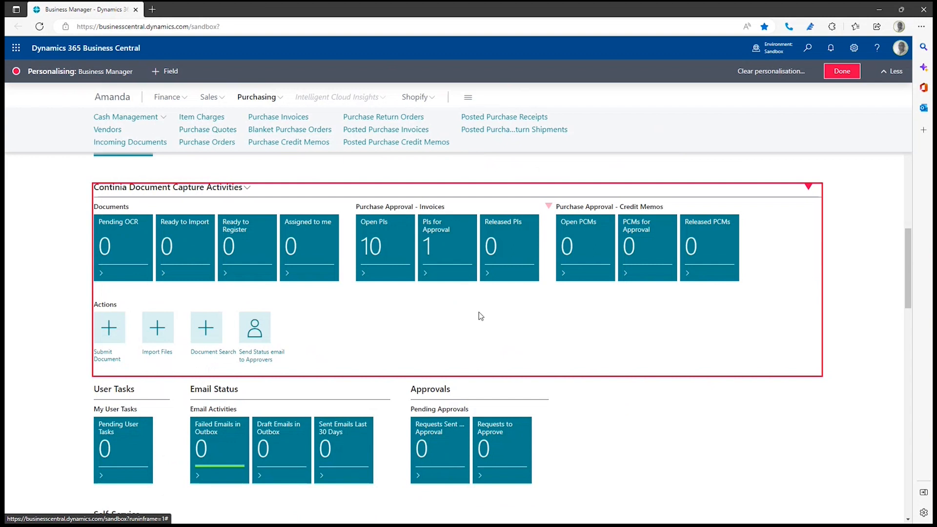
scroll(481, 317, "down", 4)
left_click_drag(538, 202, 182, 199)
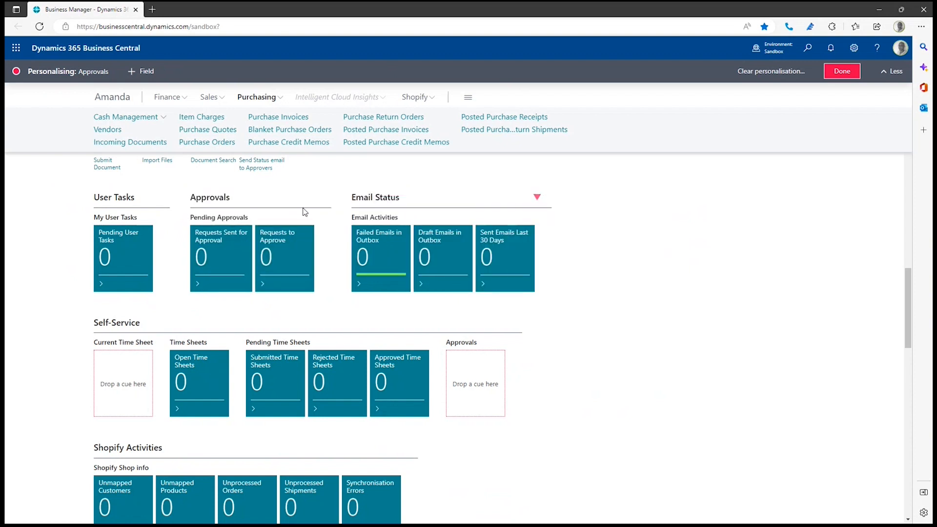
Clear all personalisation of the Business Manager home page, restoring its original layout
scroll(628, 236, "up", 15)
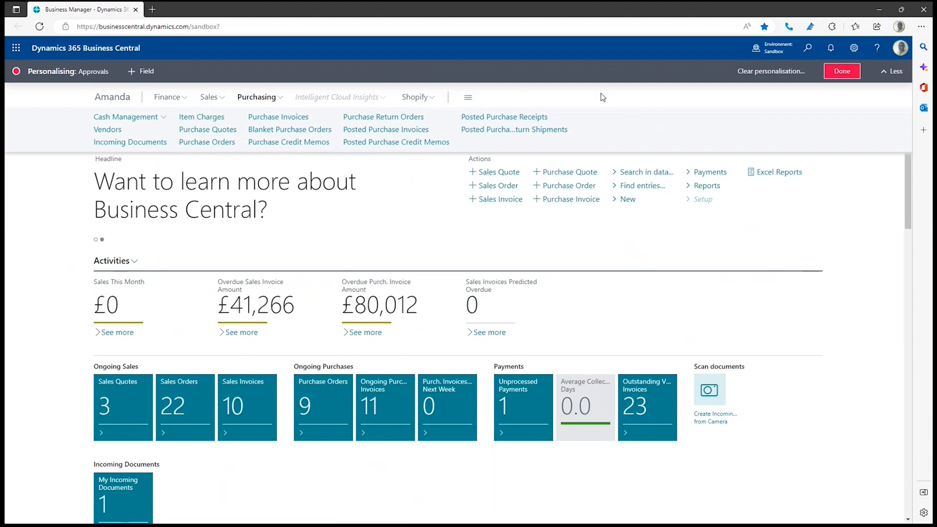
left_click(775, 73)
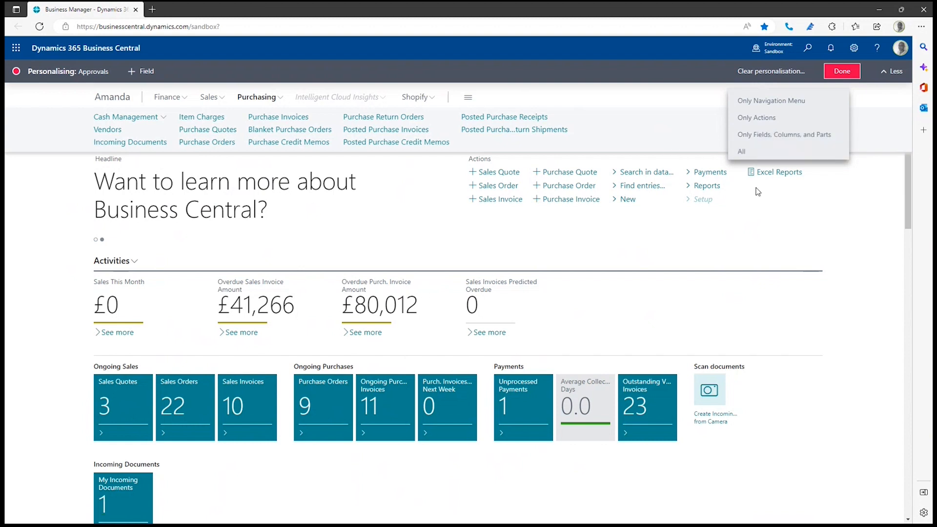
left_click(746, 149)
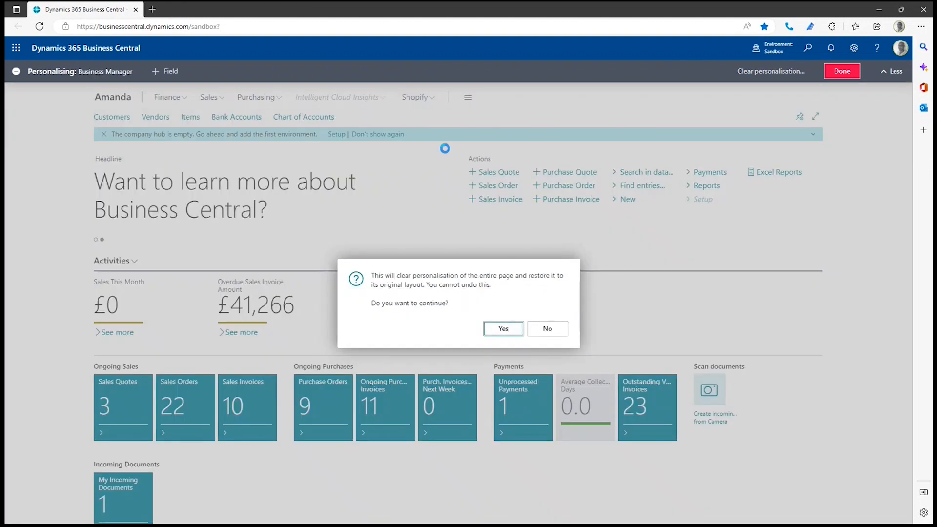
left_click(511, 330)
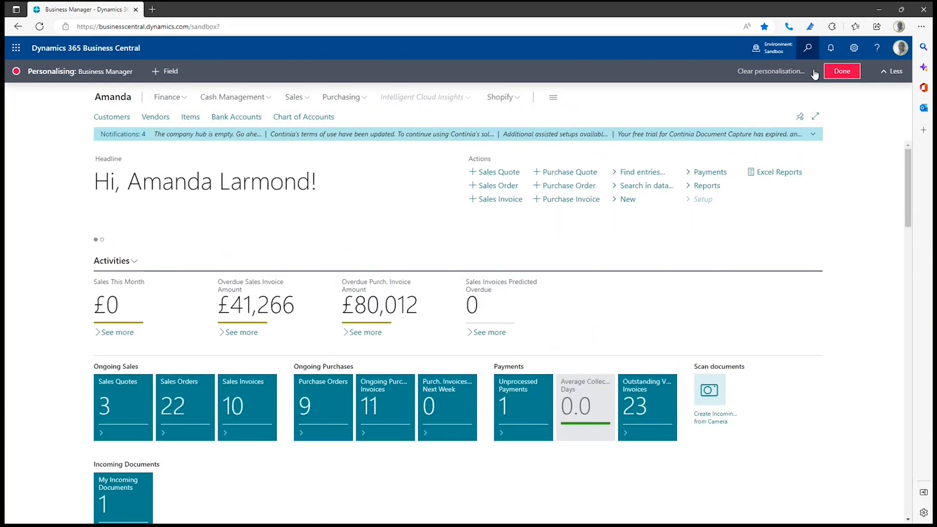
Open the Purchase Orders list by searching for "purchase order list" and place Buy-from Vendor Name after the Vendor Authorisation No. column
left_click(809, 49)
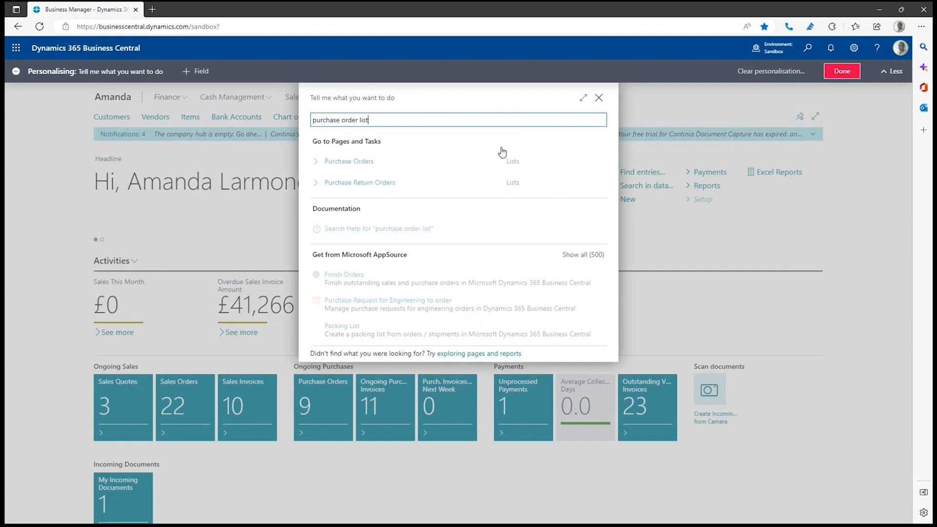
left_click(362, 164)
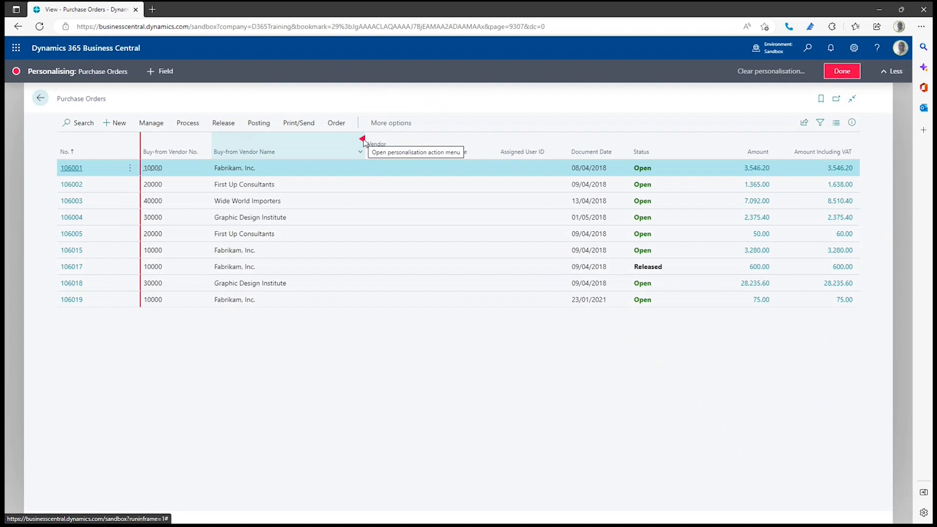
mouse_move(364, 142)
left_mouse_down()
mouse_move(298, 142)
mouse_move(384, 140)
mouse_move(422, 148)
left_mouse_up()
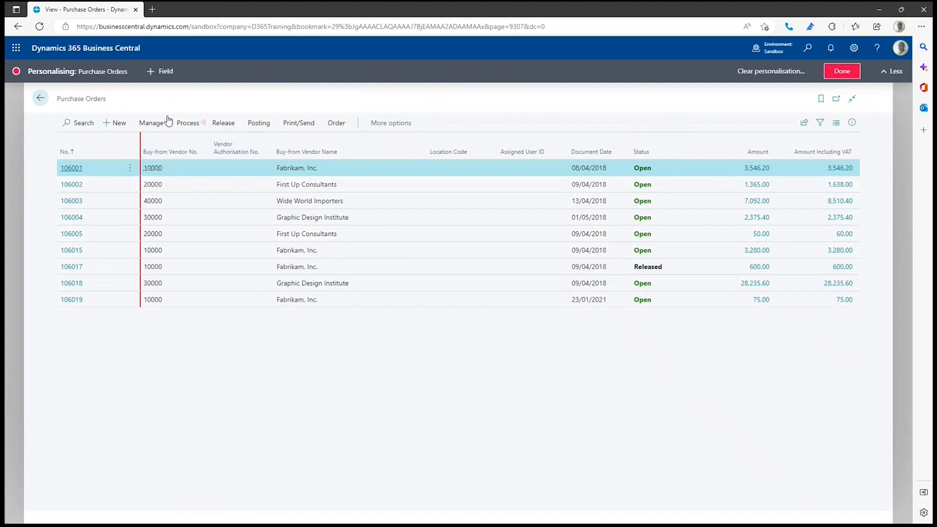
Add the Posting Date field as a column before Document Date and move it to follow Buy-from Vendor Name
left_click(155, 72)
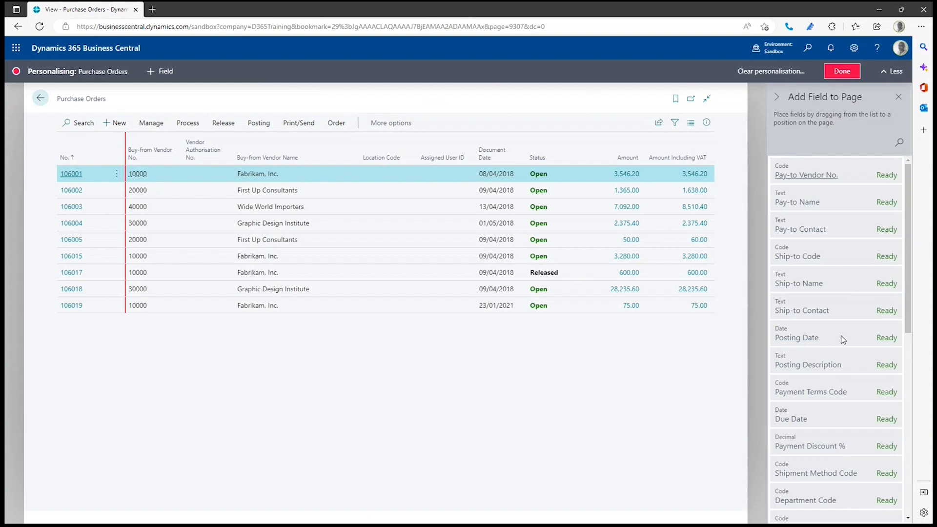
mouse_move(843, 340)
left_mouse_down()
mouse_move(718, 316)
mouse_move(484, 184)
mouse_move(468, 154)
left_mouse_up()
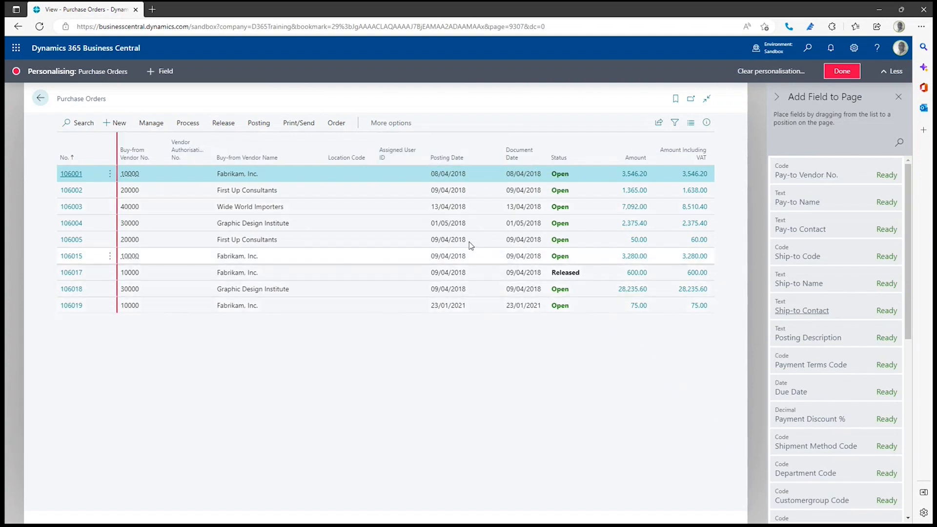
left_click_drag(496, 142, 323, 141)
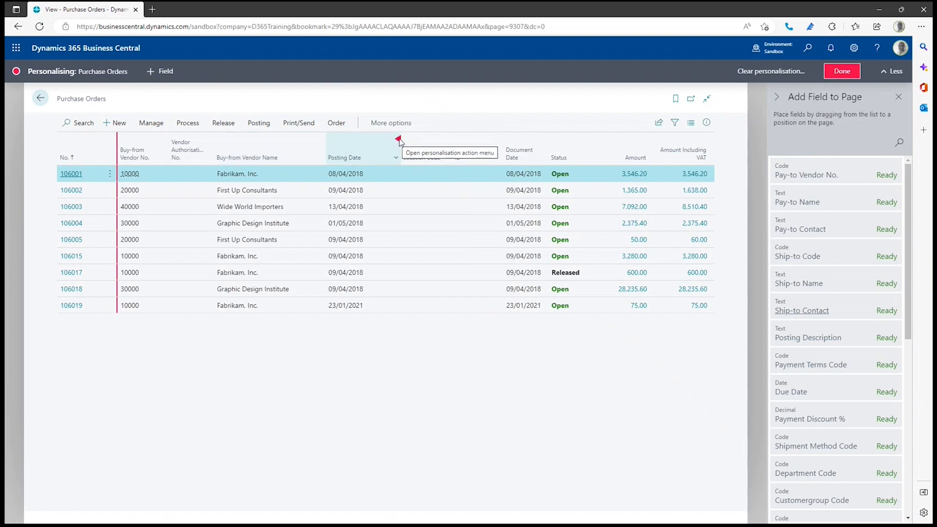
Remove the Posting Date column from the Purchase Orders list
left_click(399, 139)
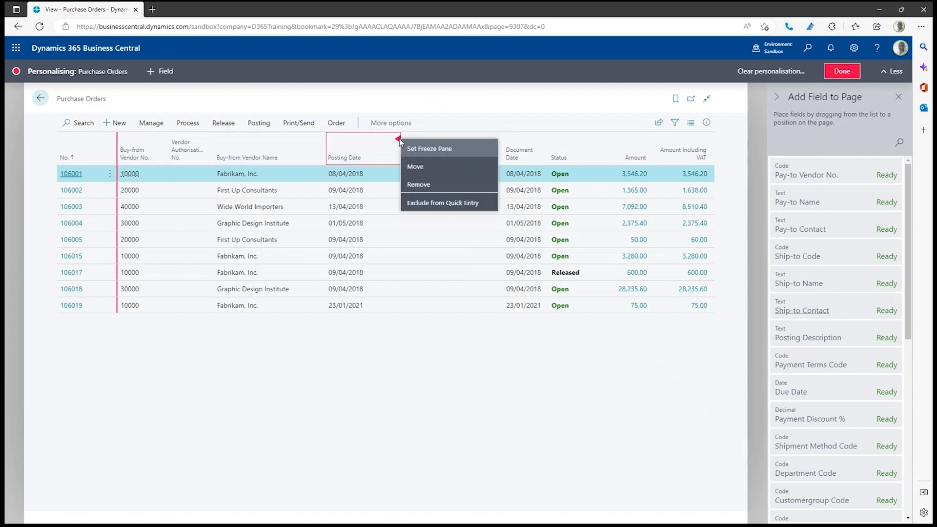
left_click(428, 187)
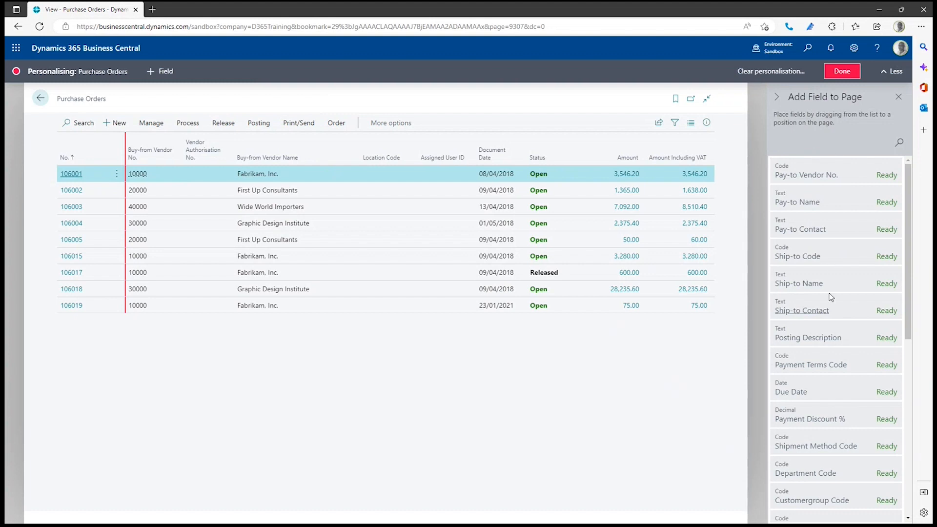
Open the first Fabrikam, Inc. purchase order in the list and display the actions in its Posting group
double_click(75, 175)
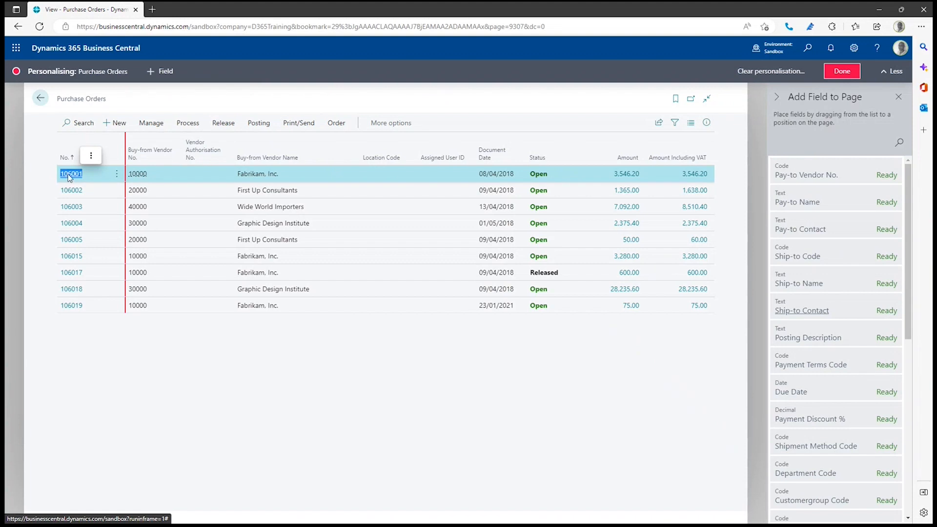
left_click(69, 175)
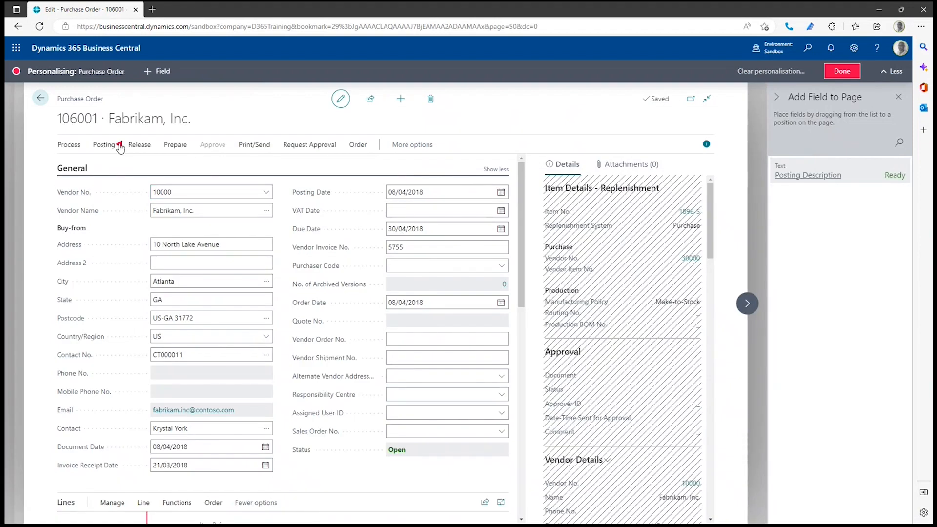
left_click(120, 147)
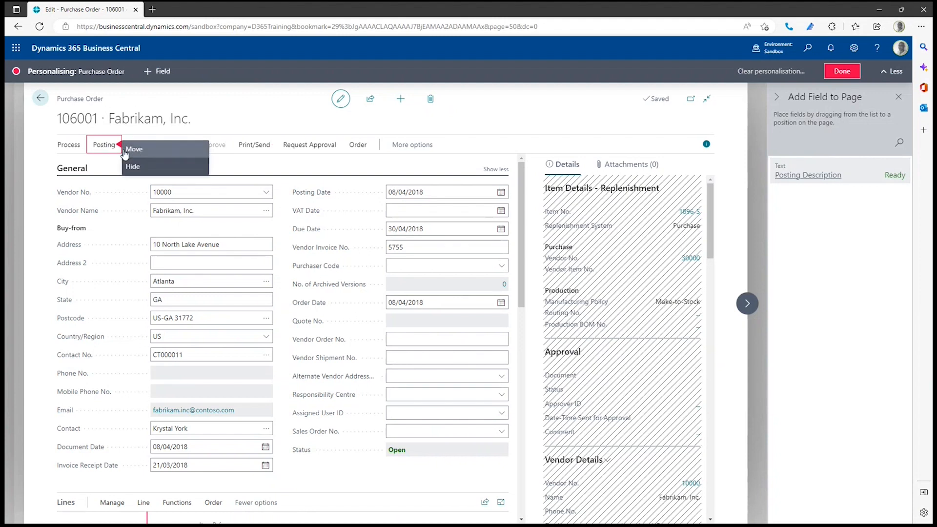
left_click(104, 145)
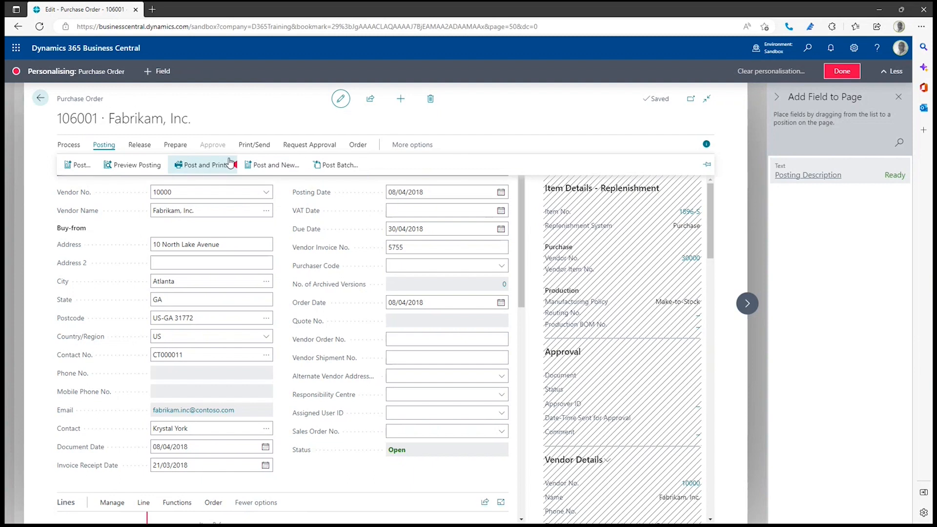
Move the Vendor Order No. field below the Alternate Vendor Address field in the General section
scroll(500, 305, "down", 1)
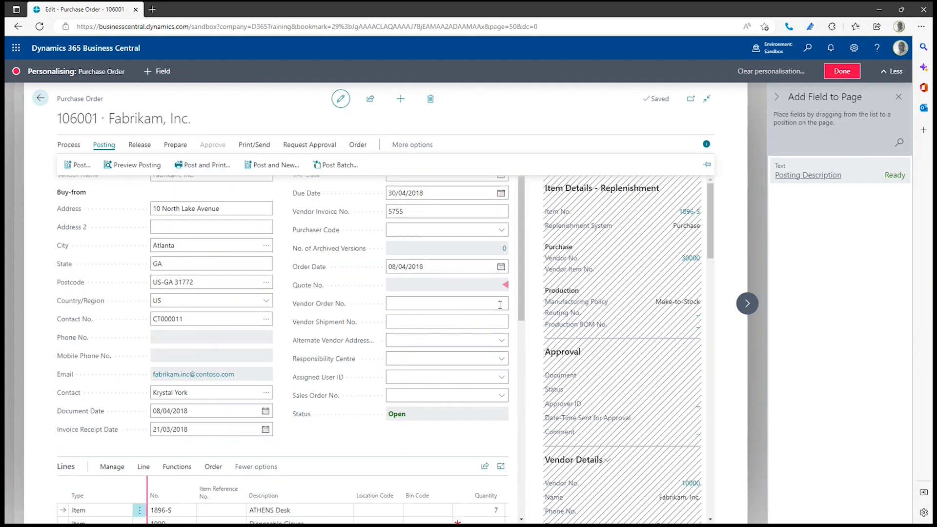
left_click(507, 306)
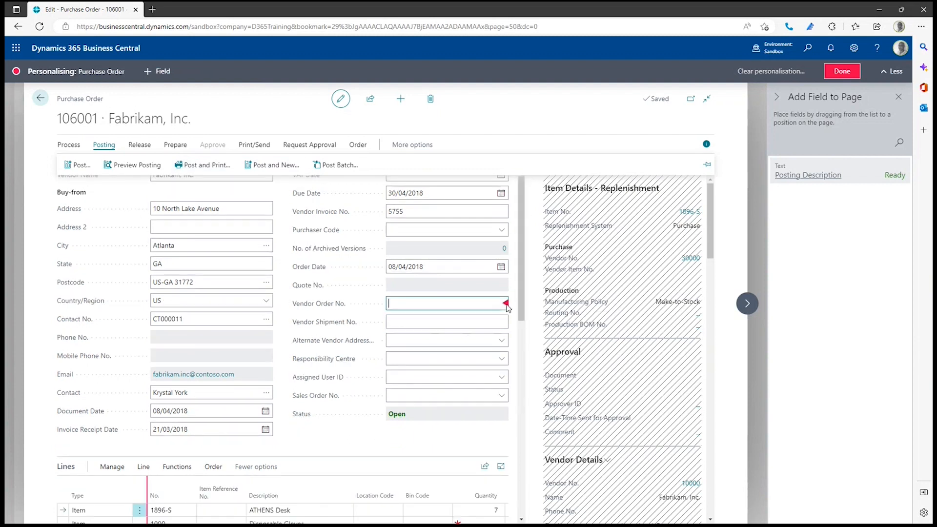
left_click(506, 305)
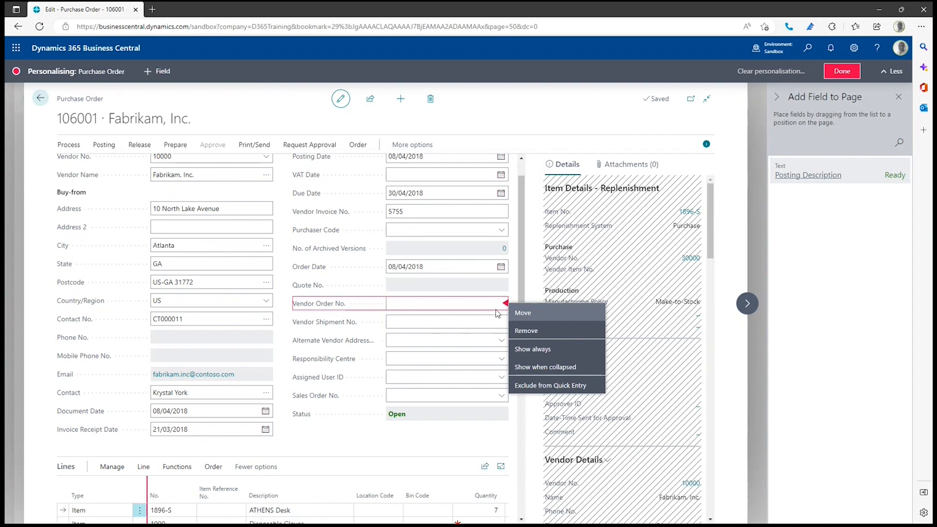
left_click(497, 303)
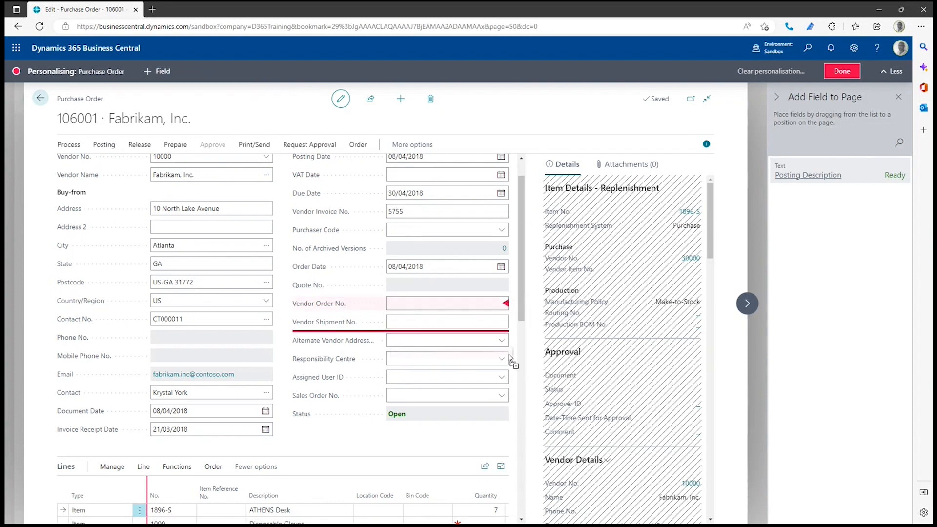
left_click_drag(506, 350, 512, 350)
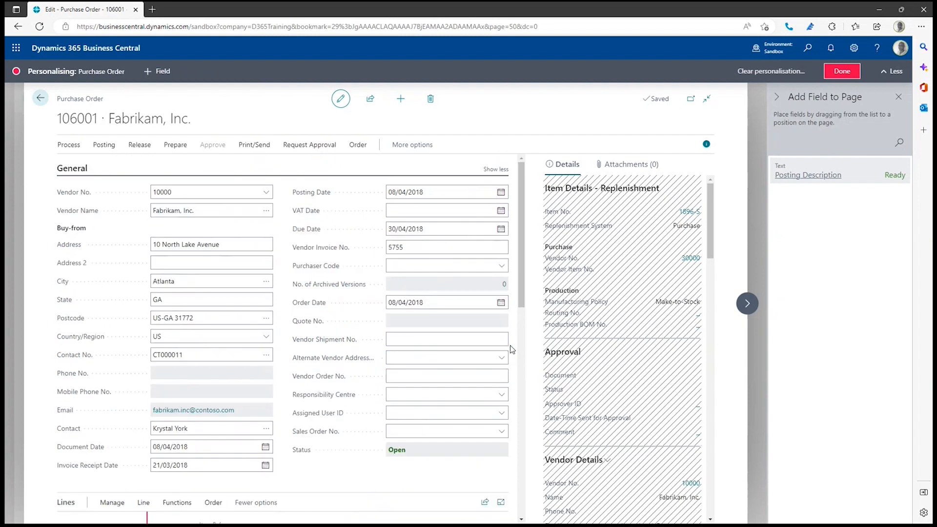
Select the purchase order's Lines section for personalisation and view the fields available to add
scroll(512, 349, "down", 6)
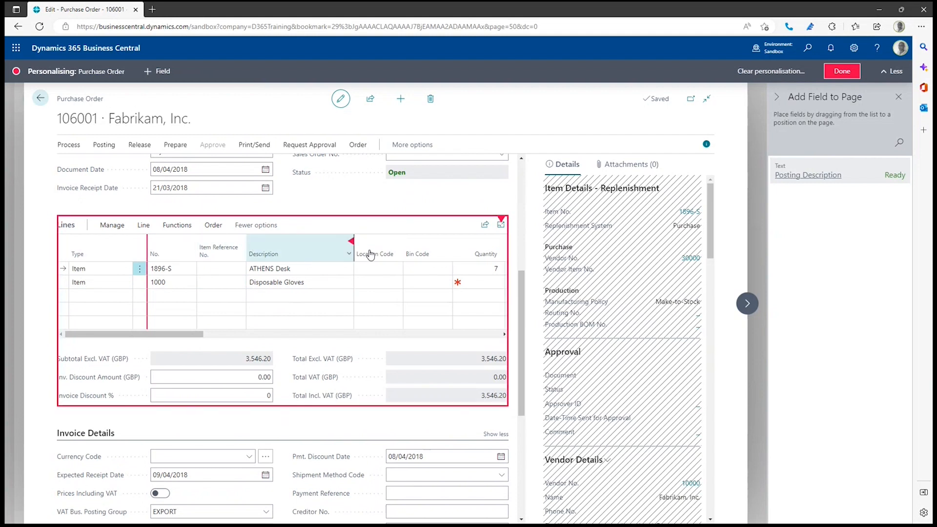
left_click(311, 243)
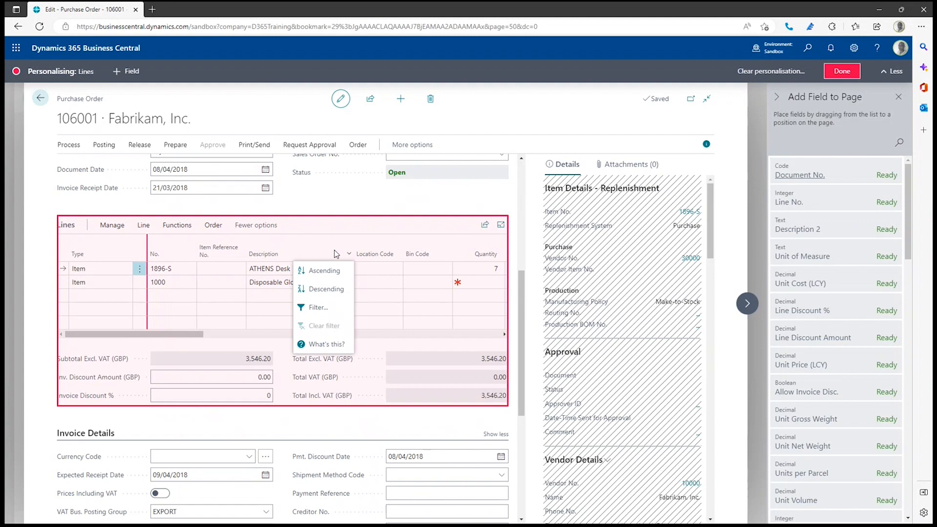
Compare the Invoice Details section with its additional fields shown and hidden, and view the On Hold field's personalisation options
scroll(488, 249, "down", 5)
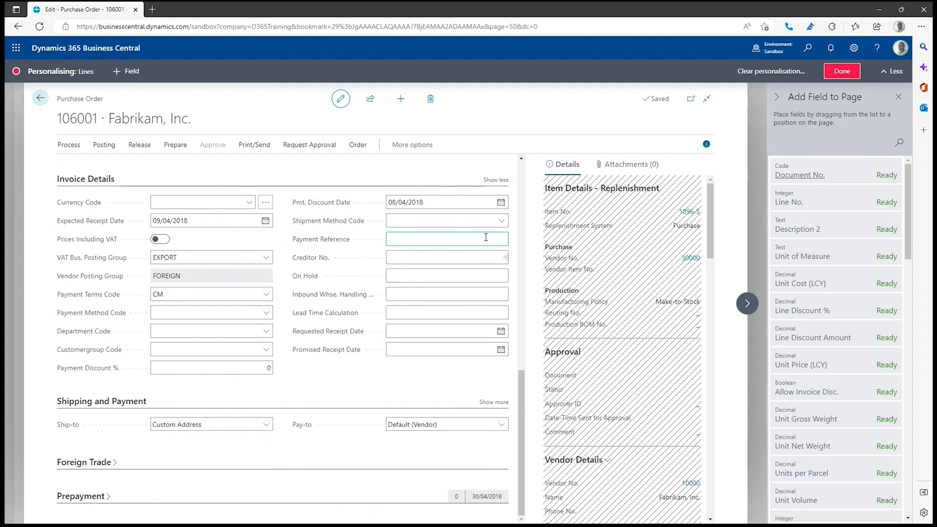
left_click(496, 180)
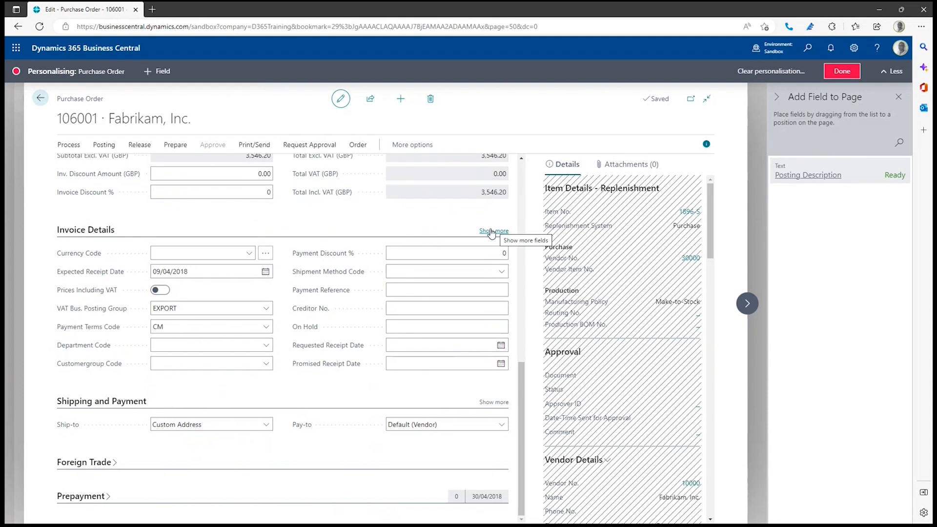
left_click(494, 230)
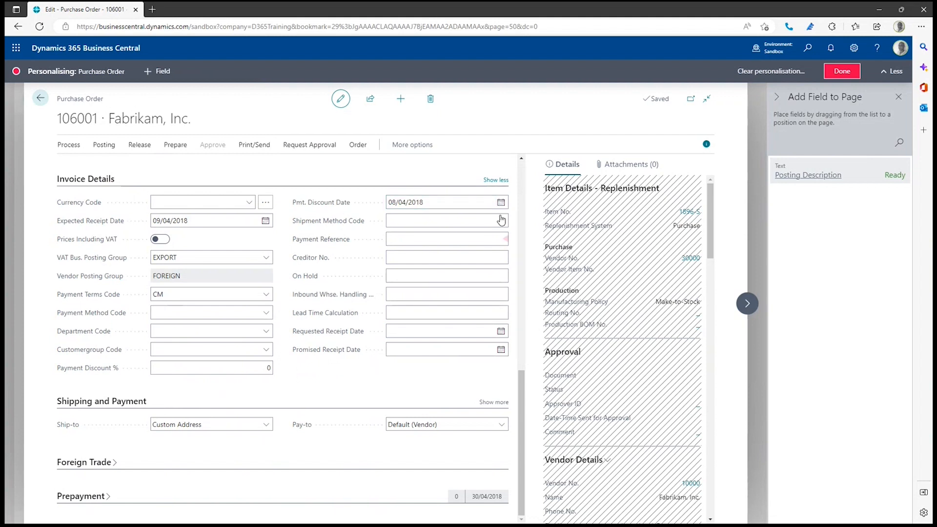
left_click(496, 179)
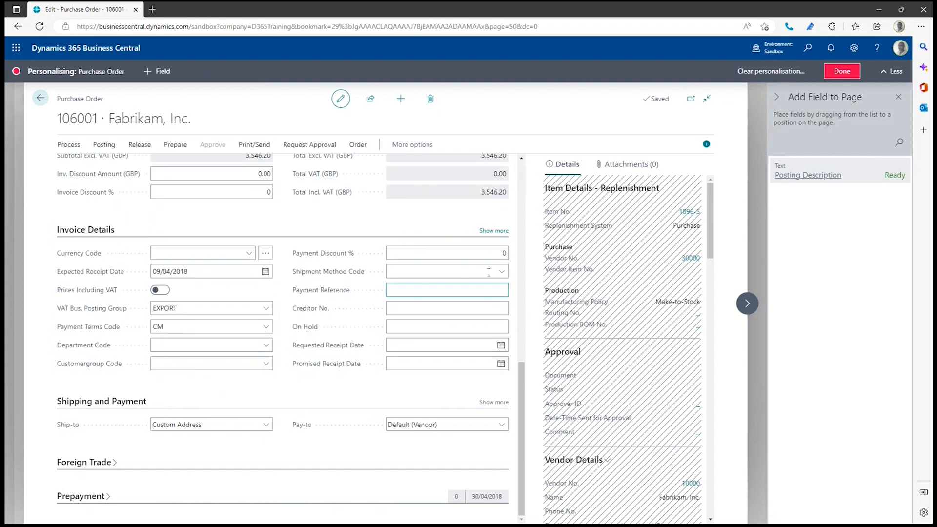
left_click(505, 327)
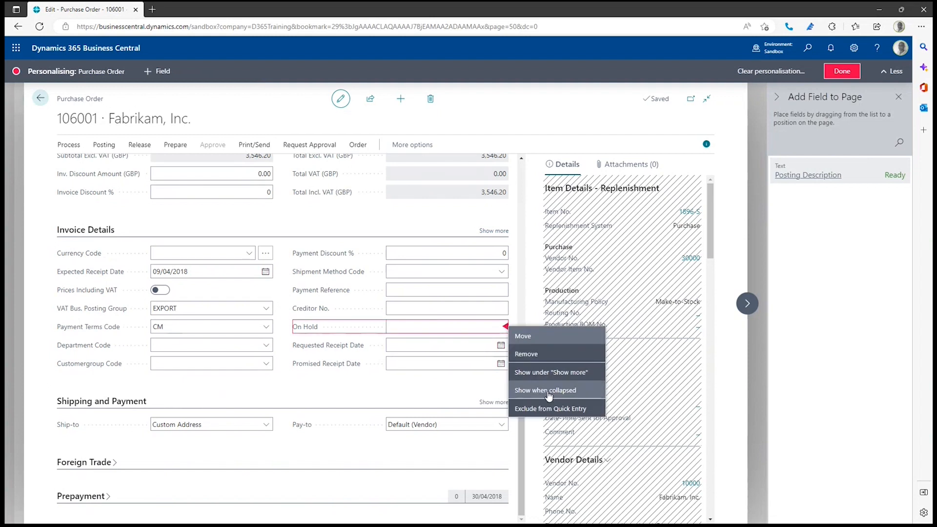
left_click(494, 231)
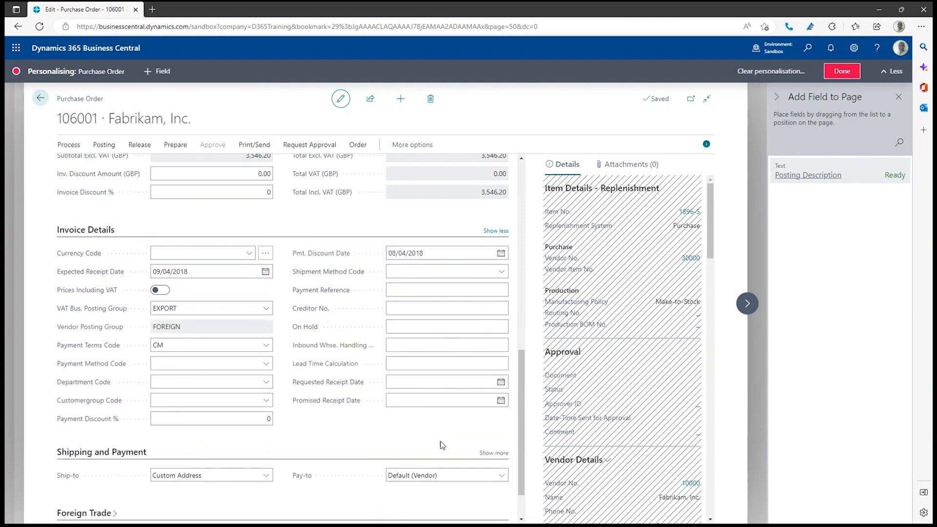
Set the Vendor Shipment No. field in the General section to Show when collapsed and check the section with its additional fields hidden
scroll(430, 264, "up", 15)
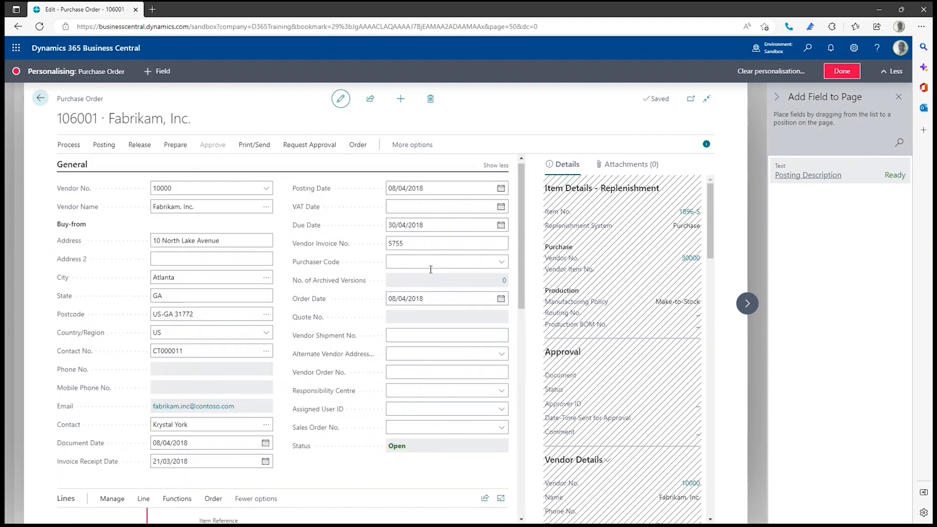
left_click(495, 171)
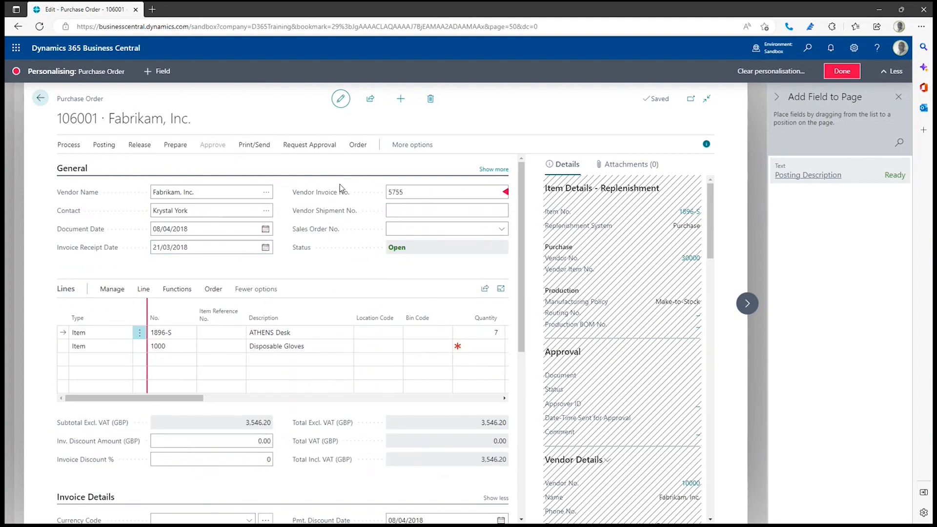
left_click(494, 170)
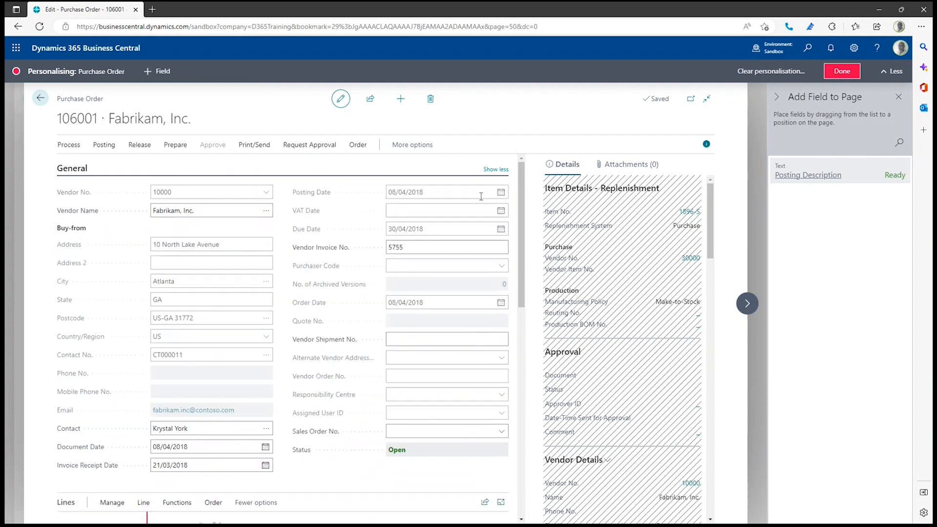
left_click(506, 340)
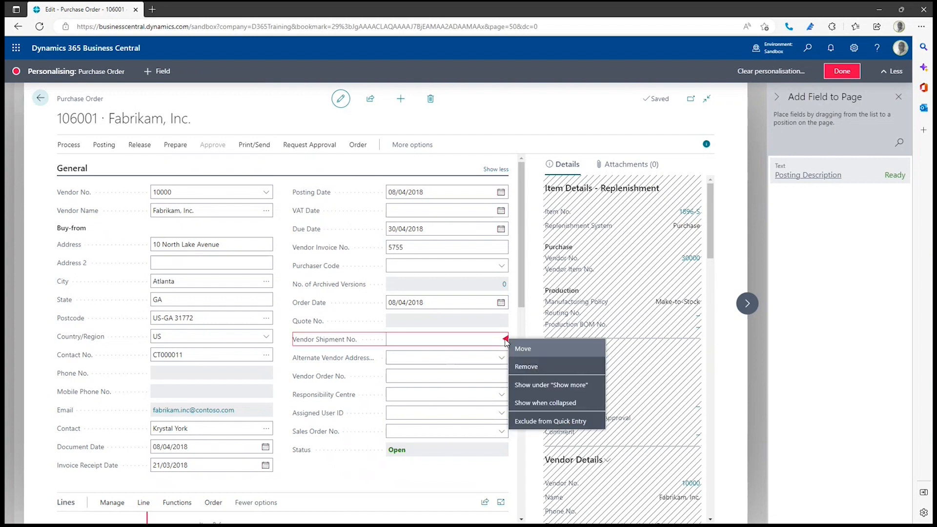
left_click(540, 403)
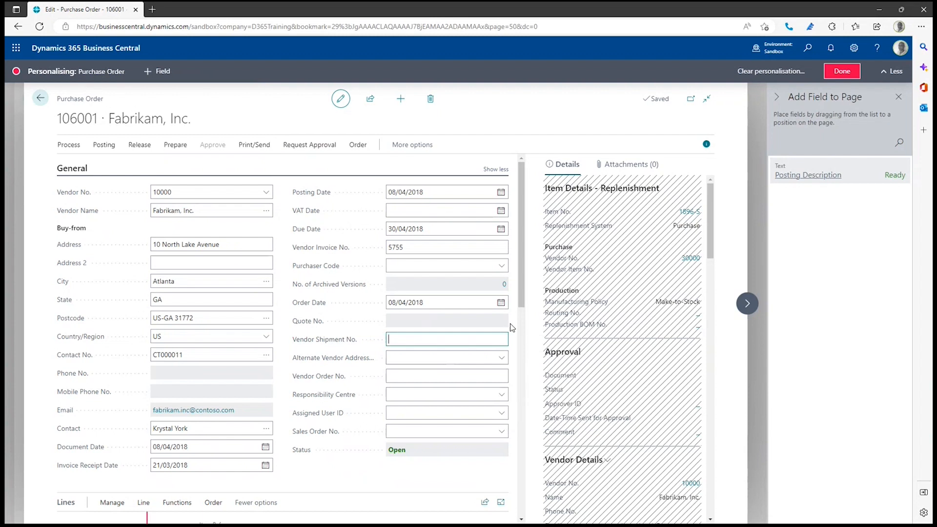
left_click(494, 170)
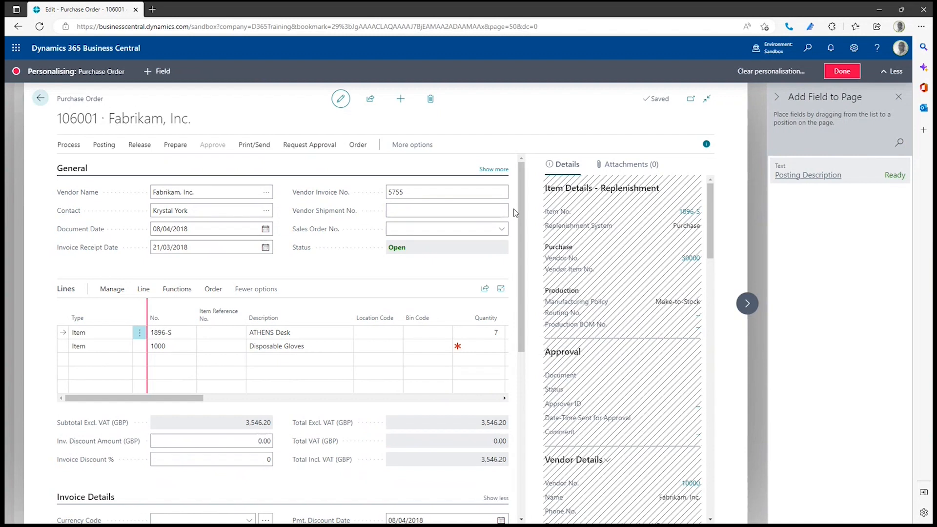
Make the VAT Date field in the General section show when collapsed and view the section without its additional fields
left_click(495, 170)
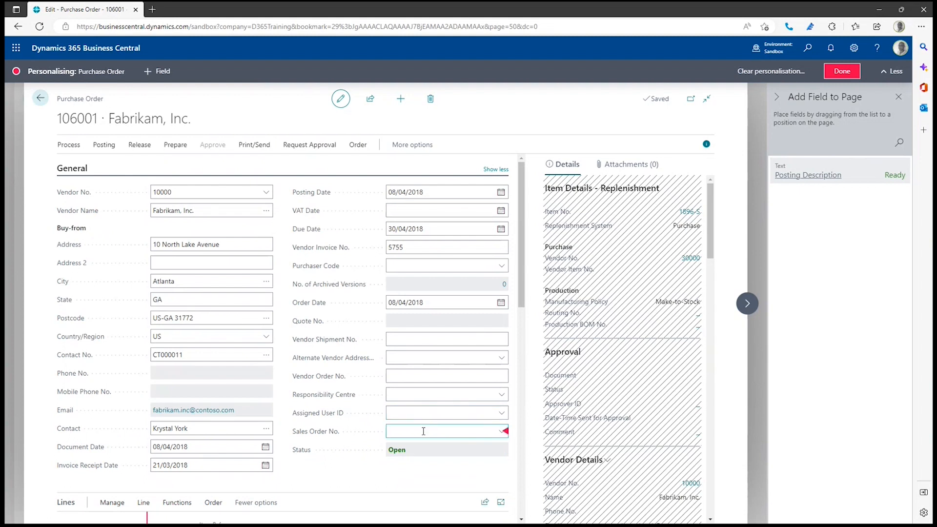
left_click(505, 211)
left_click(536, 274)
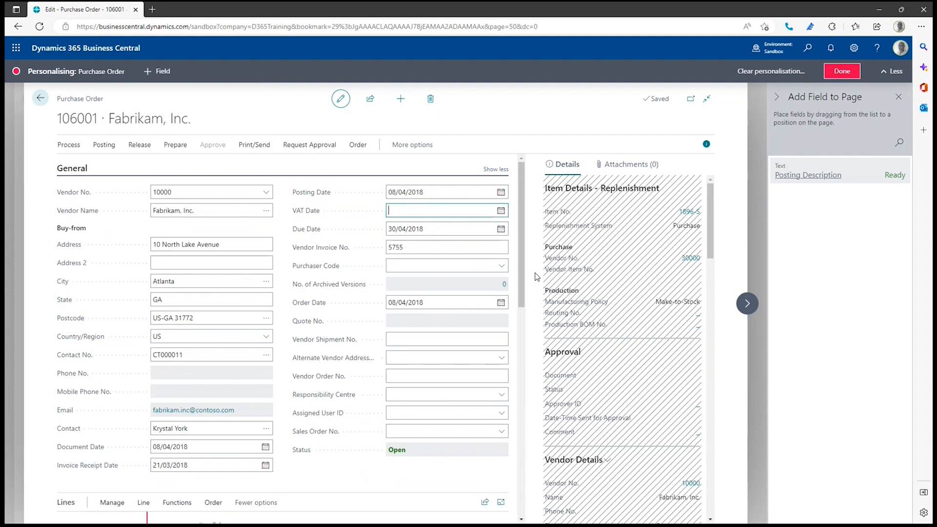
left_click(495, 169)
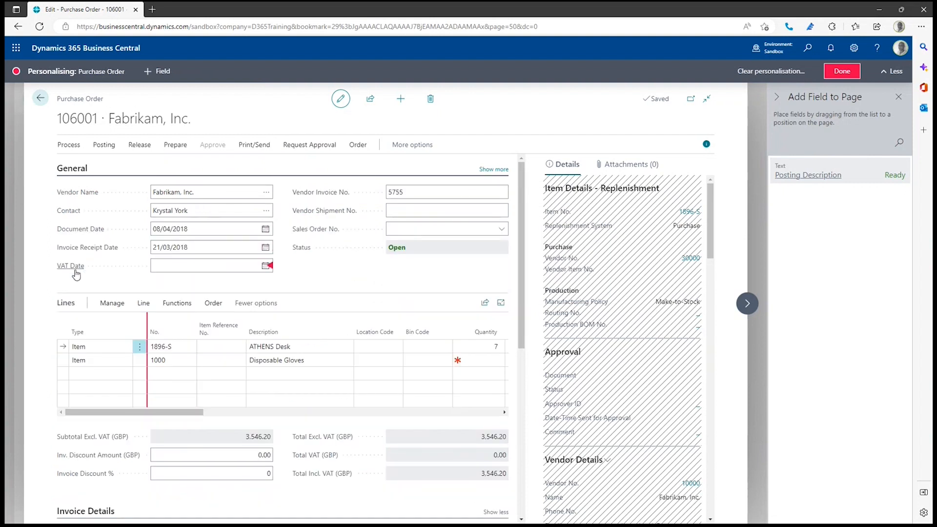
Set the VAT Date field to Show under "Show more" and finish personalising the purchase order without refreshing the browser
left_click(270, 266)
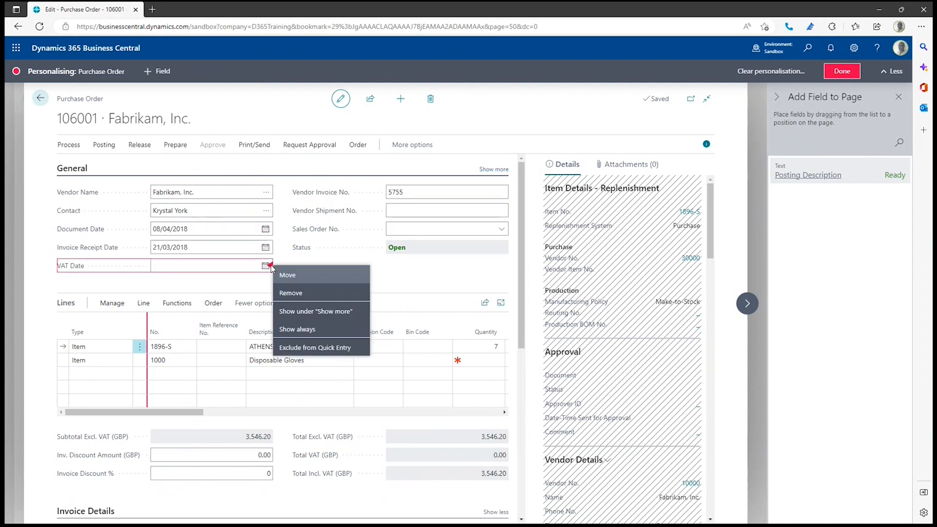
left_click(303, 313)
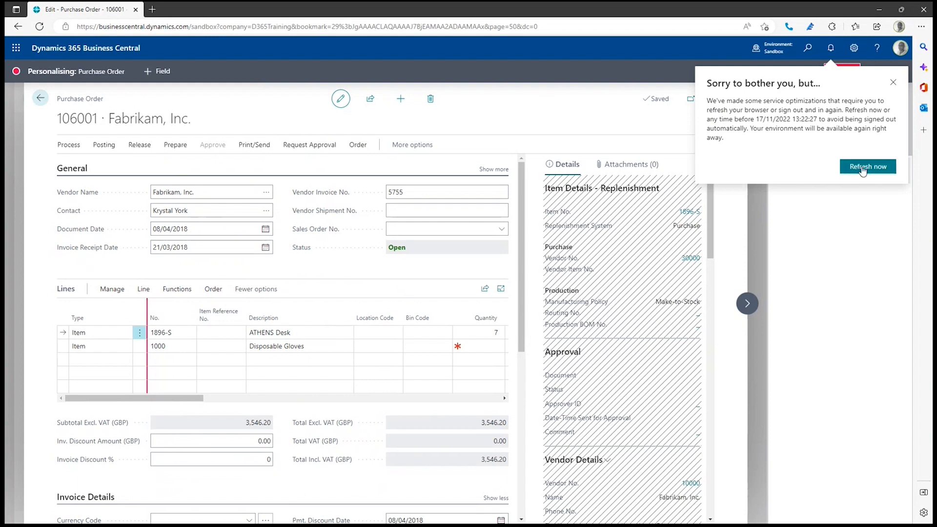
left_click(894, 84)
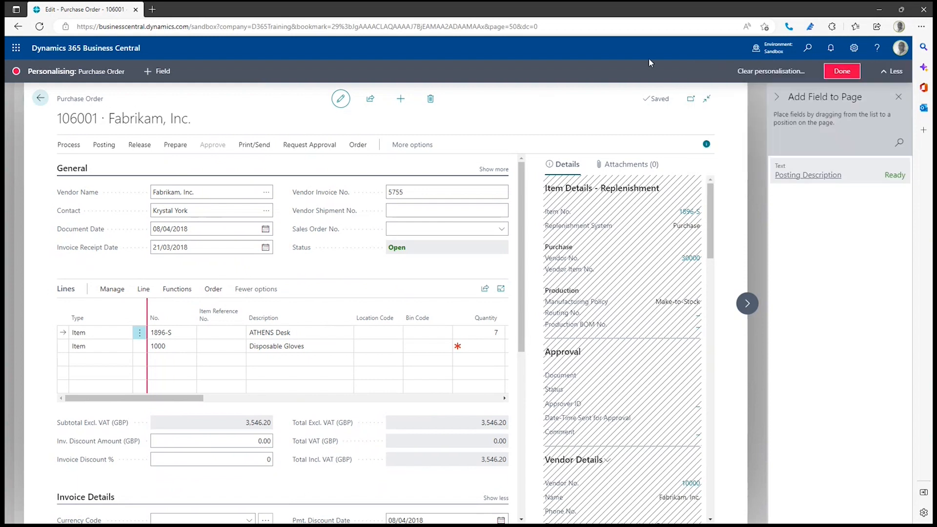
left_click(842, 72)
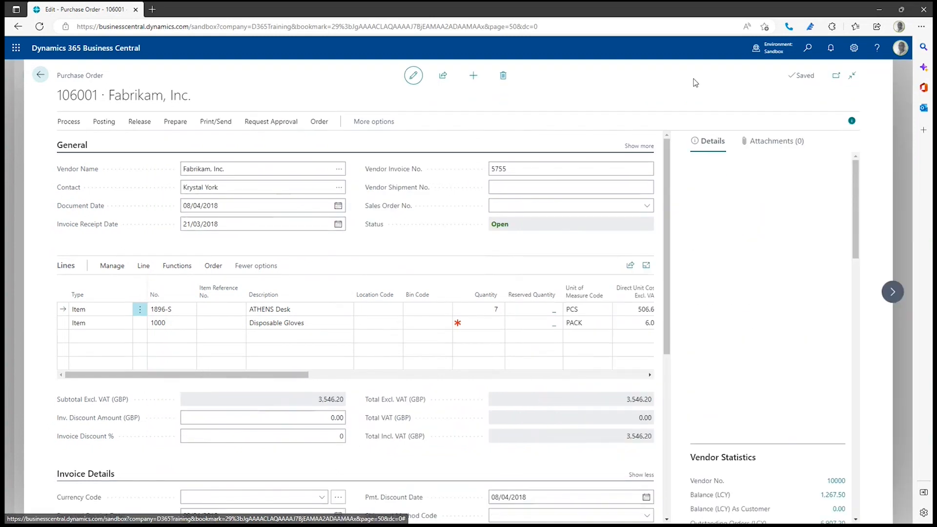